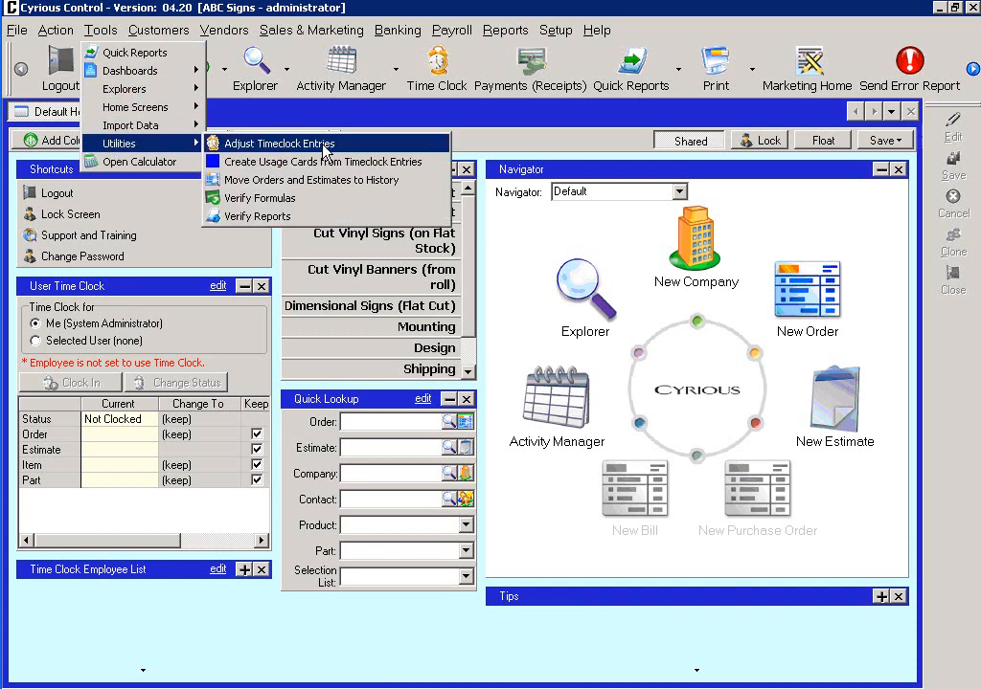
Open the timeclock entry adjustment utility and start editing the fourth listed employee's master time card for Friday, 4/25/2008
{"action": "left_click", "coordinate": [324, 145]}
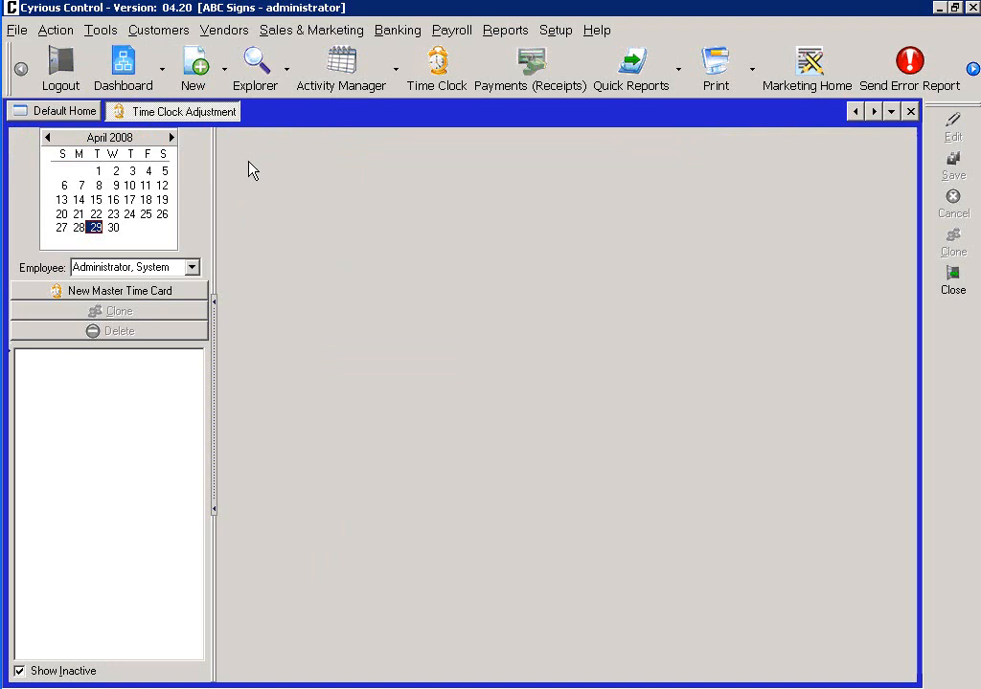
{"action": "left_click", "coordinate": [192, 267]}
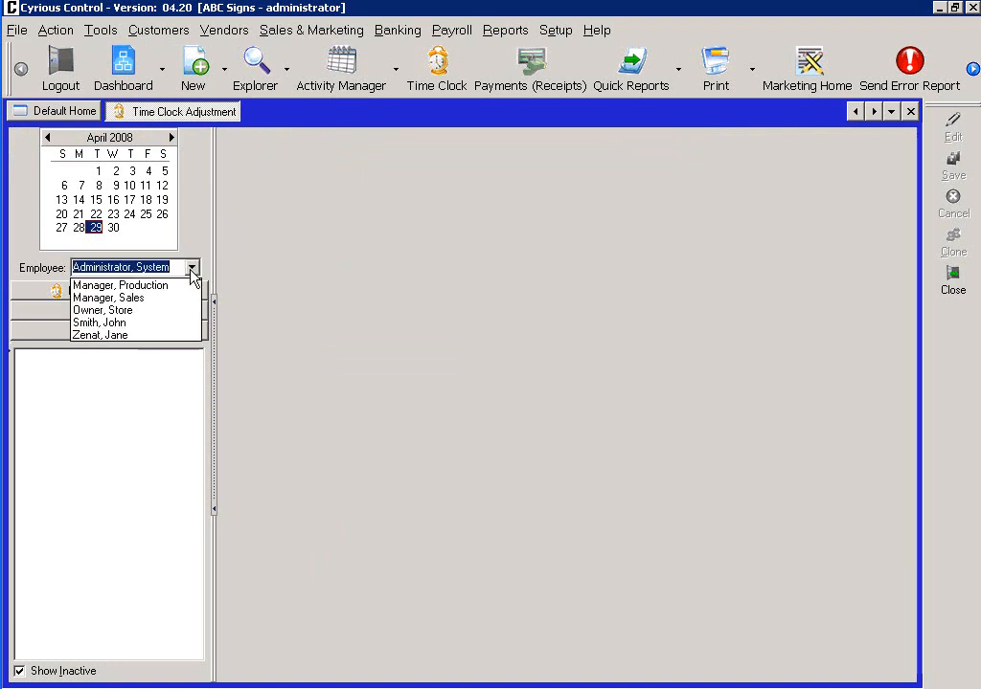
{"action": "left_click", "coordinate": [172, 323]}
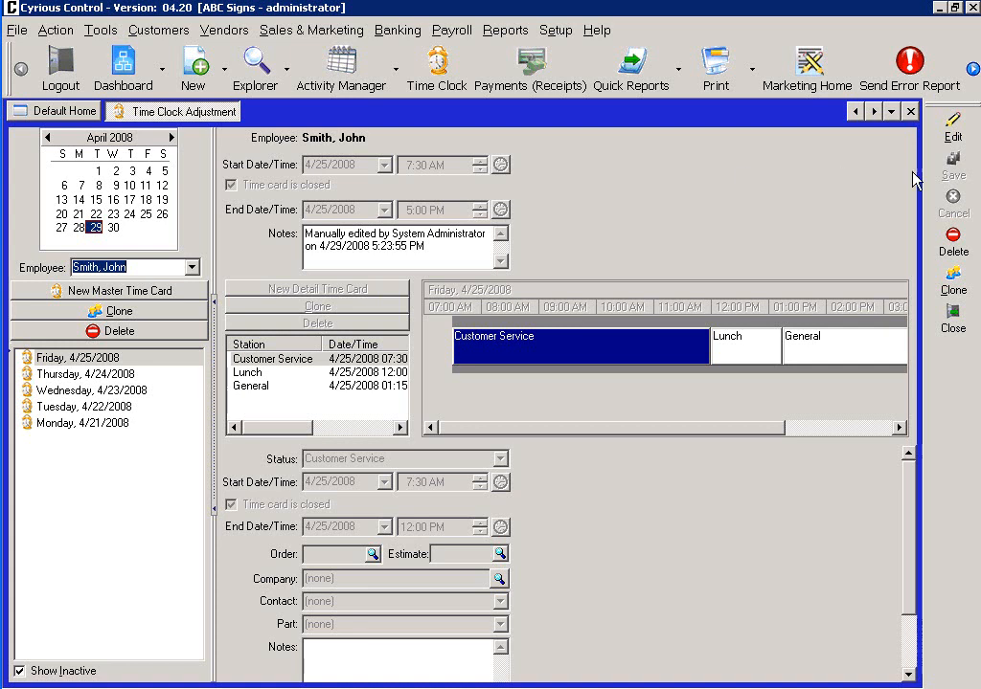
{"action": "left_click", "coordinate": [144, 358]}
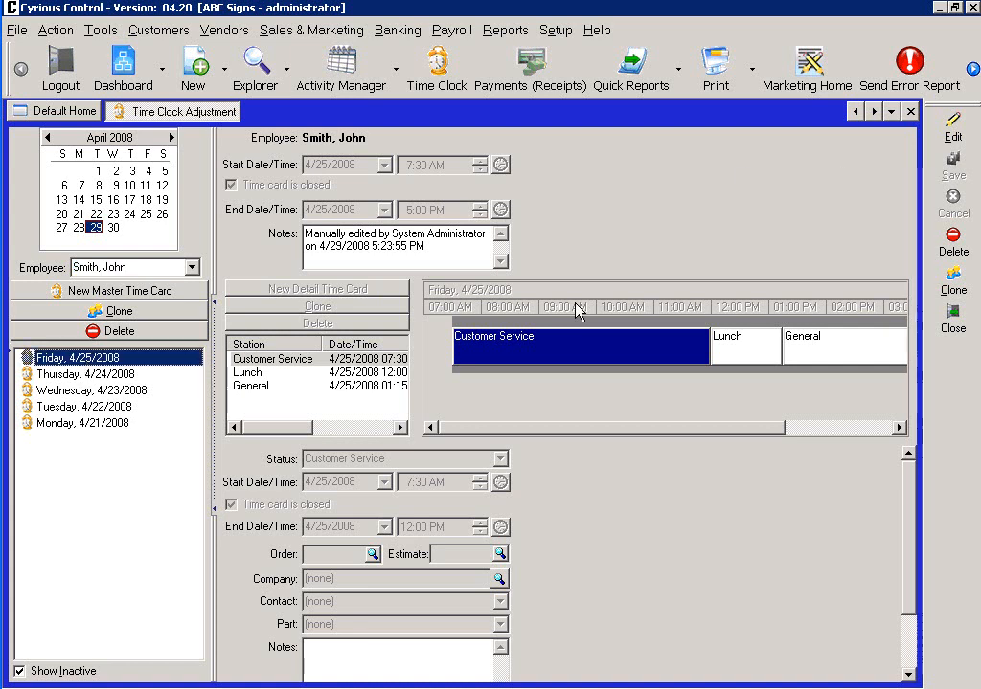
{"action": "left_click", "coordinate": [958, 127]}
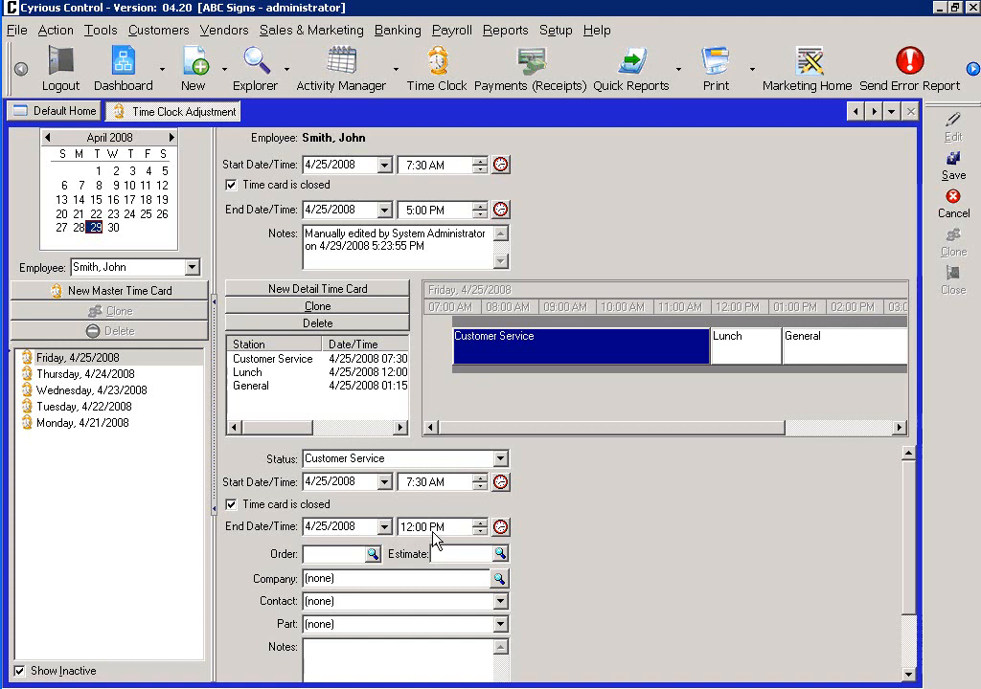
Review the Lunch, General and Customer Service entries and set the Friday master time card's start time to 7:00 AM
{"action": "left_click", "coordinate": [285, 372]}
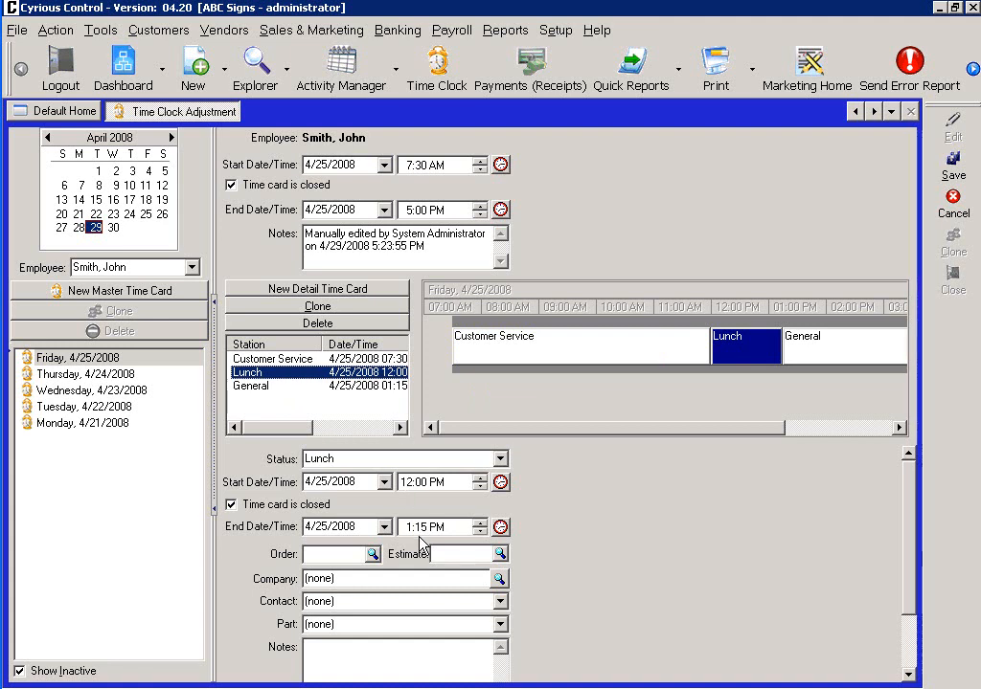
{"action": "left_click", "coordinate": [383, 383]}
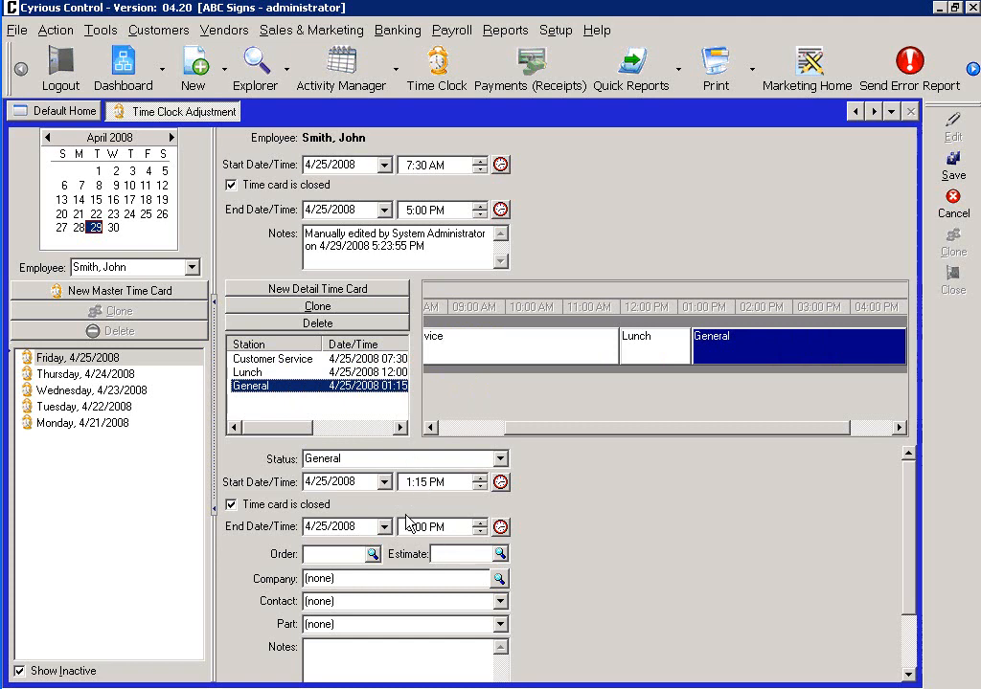
{"action": "left_click", "coordinate": [282, 361]}
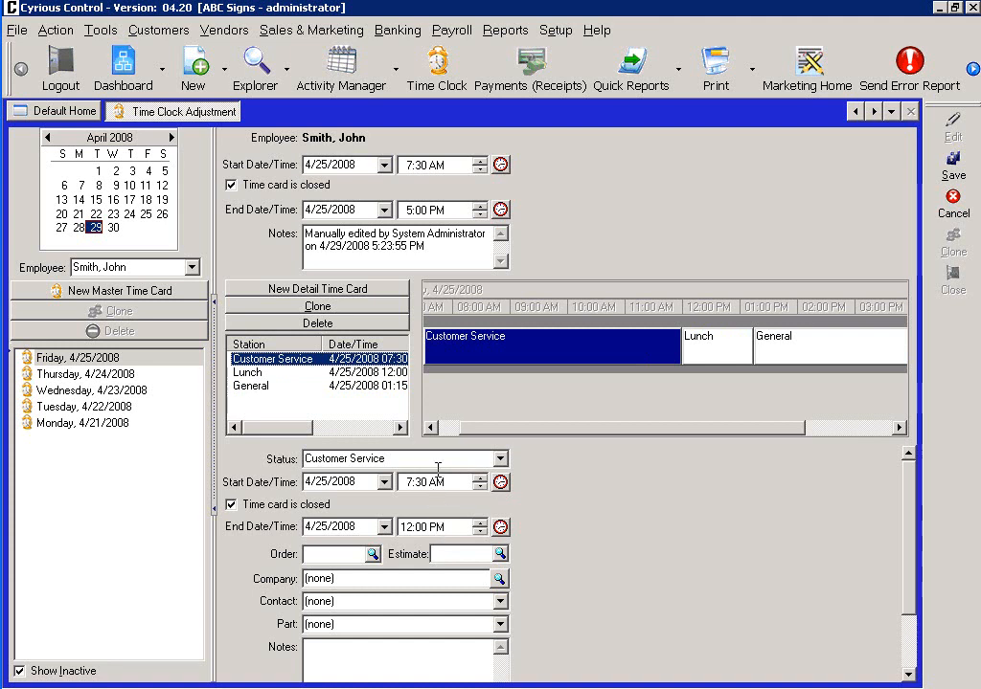
{"action": "left_click", "coordinate": [422, 168]}
{"action": "type", "text": "0"}
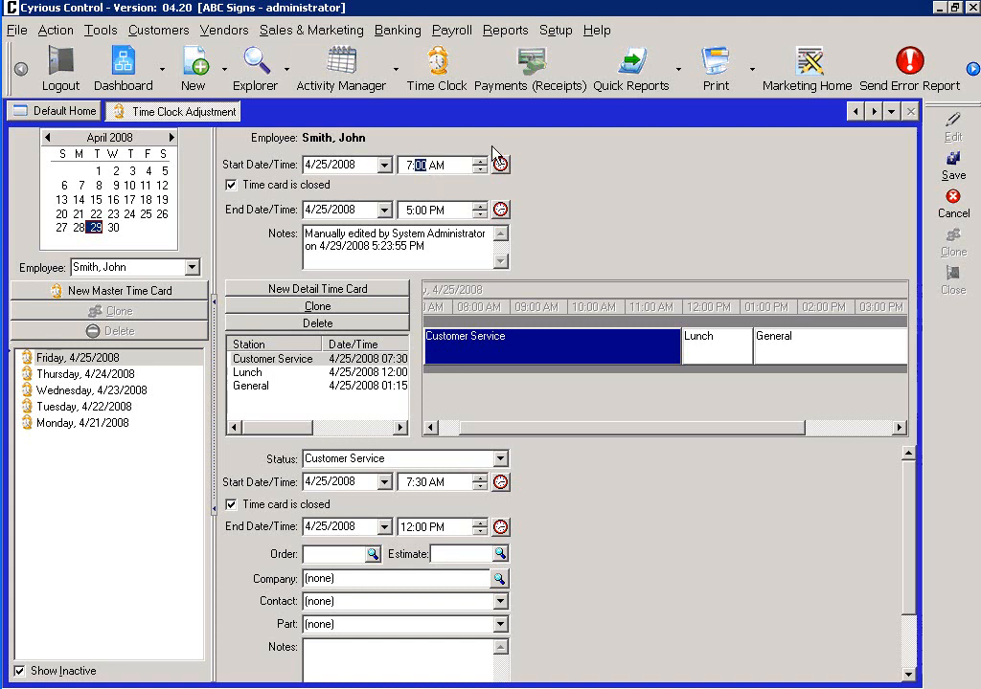
{"action": "key", "text": "Tab"}
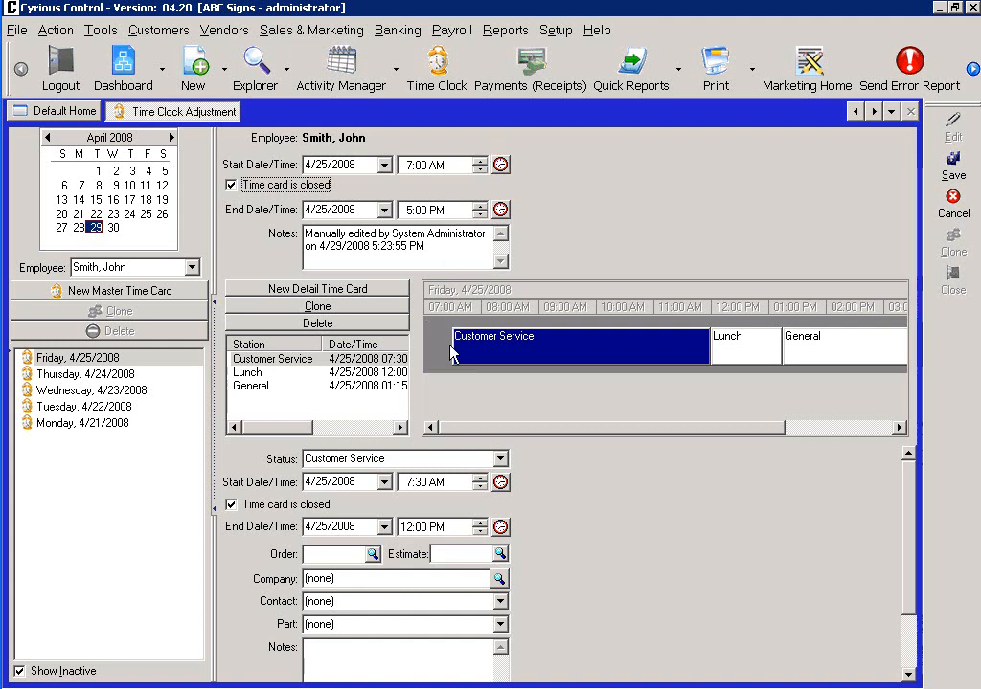
Set the Customer Service detail entry's start time to 7:00 AM and save the time card
{"action": "left_click", "coordinate": [368, 363]}
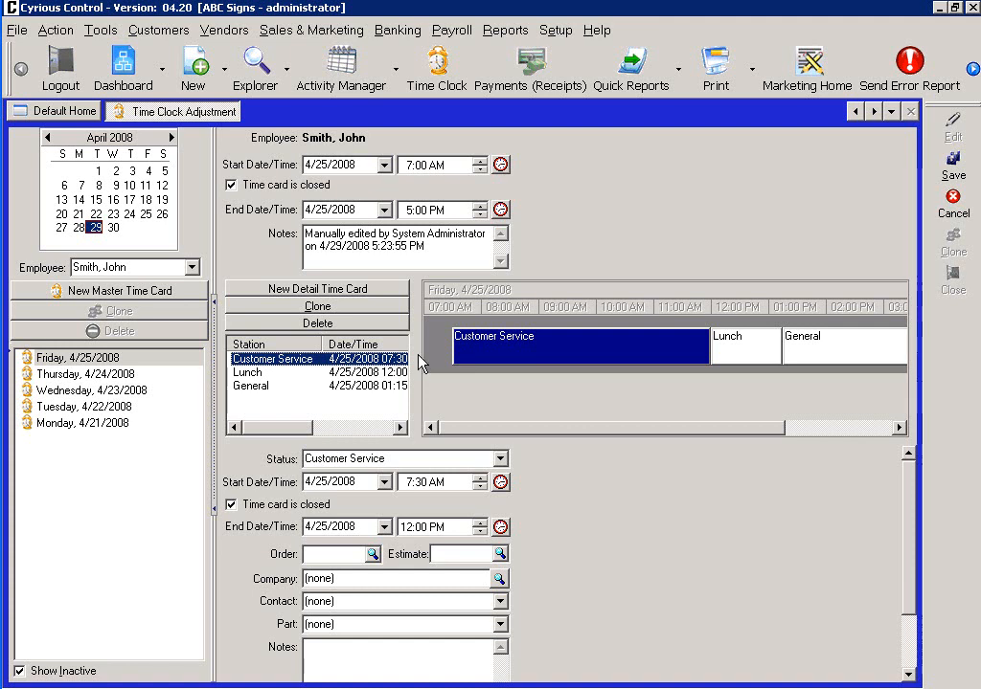
{"action": "left_click", "coordinate": [418, 482]}
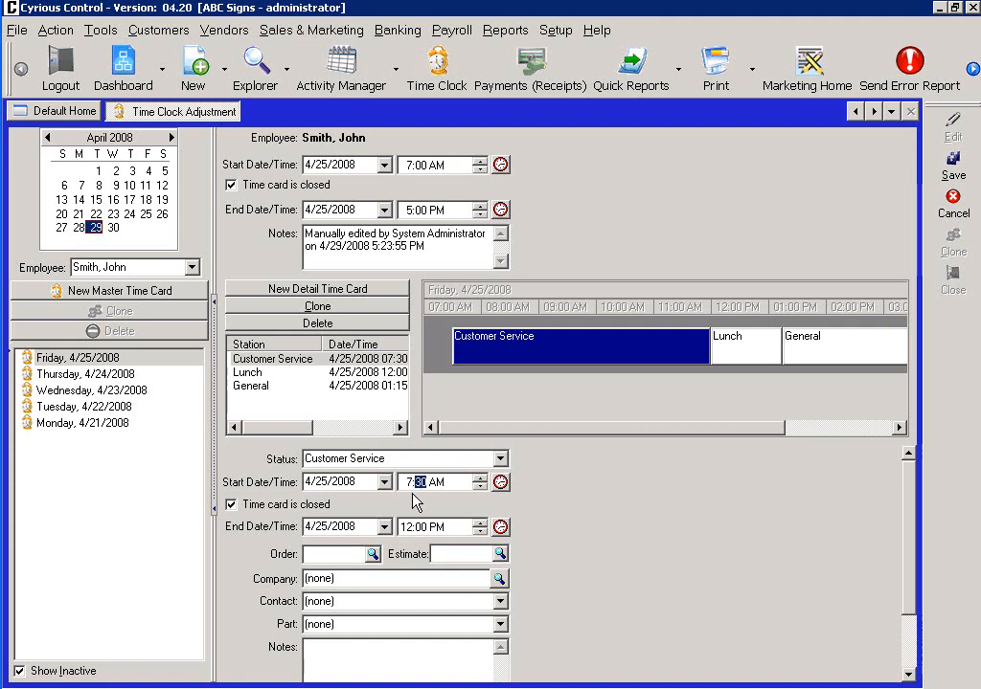
{"action": "type", "text": "0"}
{"action": "key", "text": "Tab"}
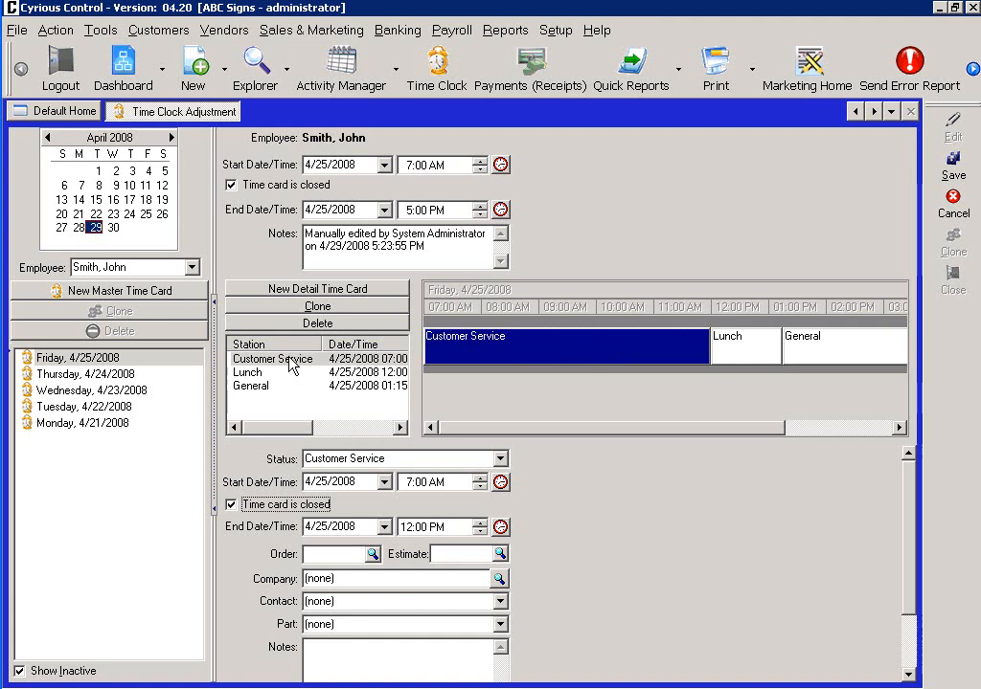
{"action": "left_click", "coordinate": [953, 165]}
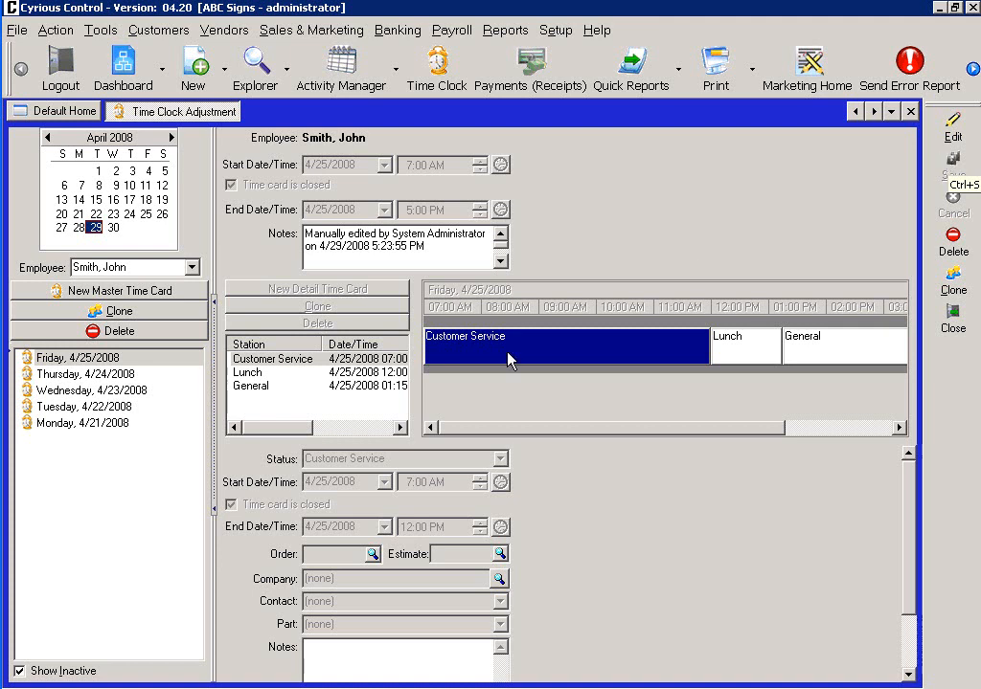
Create a closed master time card for the employee on 4/29/2008, running from 8:00 AM to 5:00 PM
{"action": "left_click", "coordinate": [120, 292]}
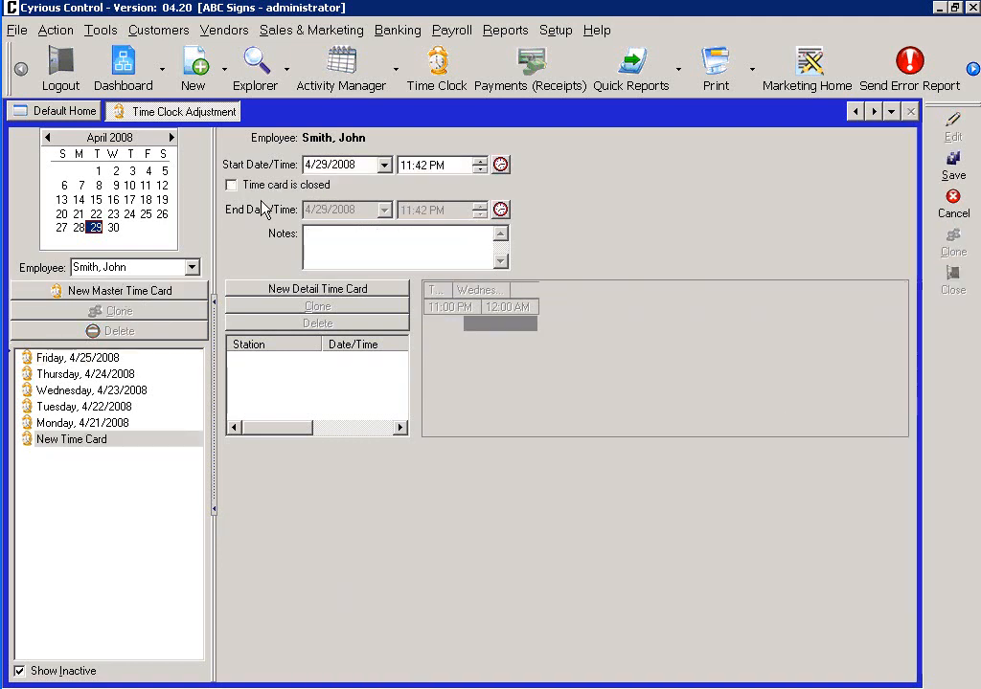
{"action": "left_click", "coordinate": [384, 165]}
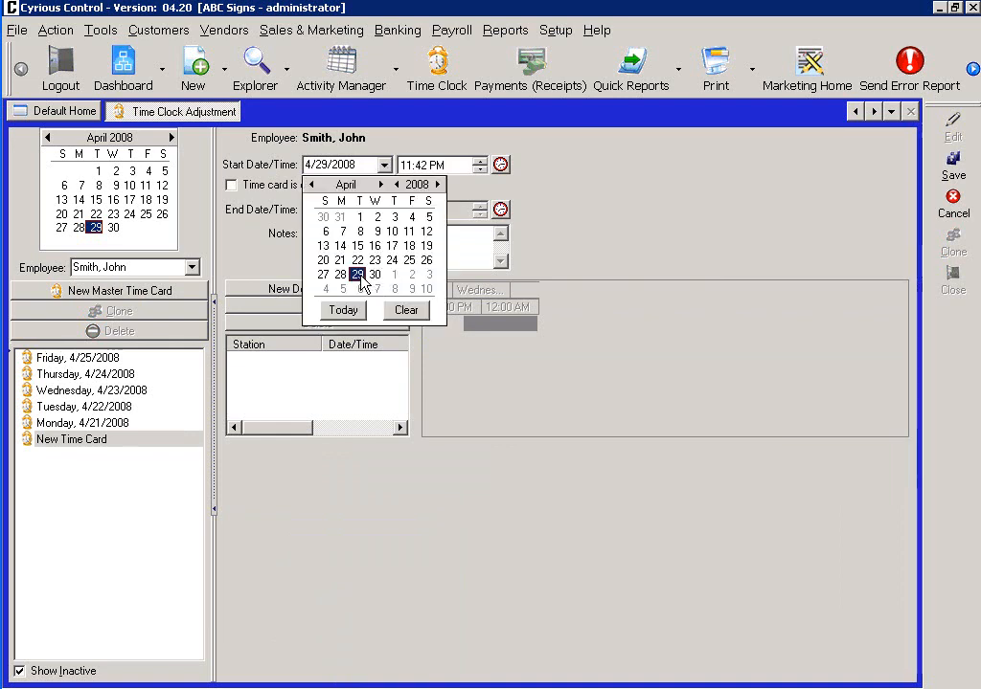
{"action": "left_click", "coordinate": [361, 275]}
{"action": "left_click", "coordinate": [404, 167]}
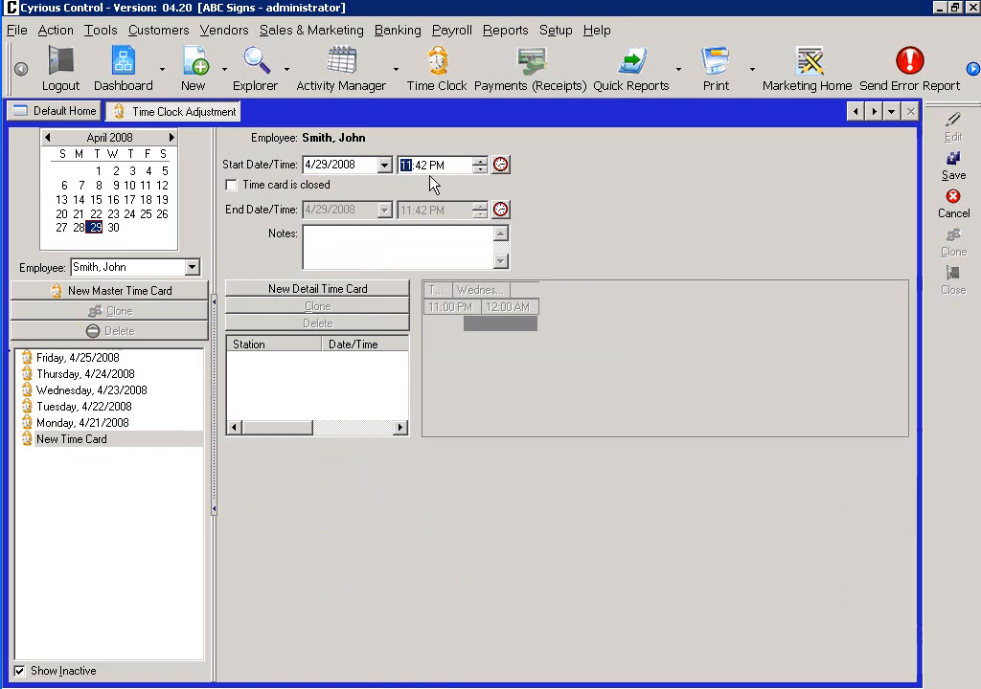
{"action": "type", "text": "8:00 AM"}
{"action": "left_click", "coordinate": [235, 185]}
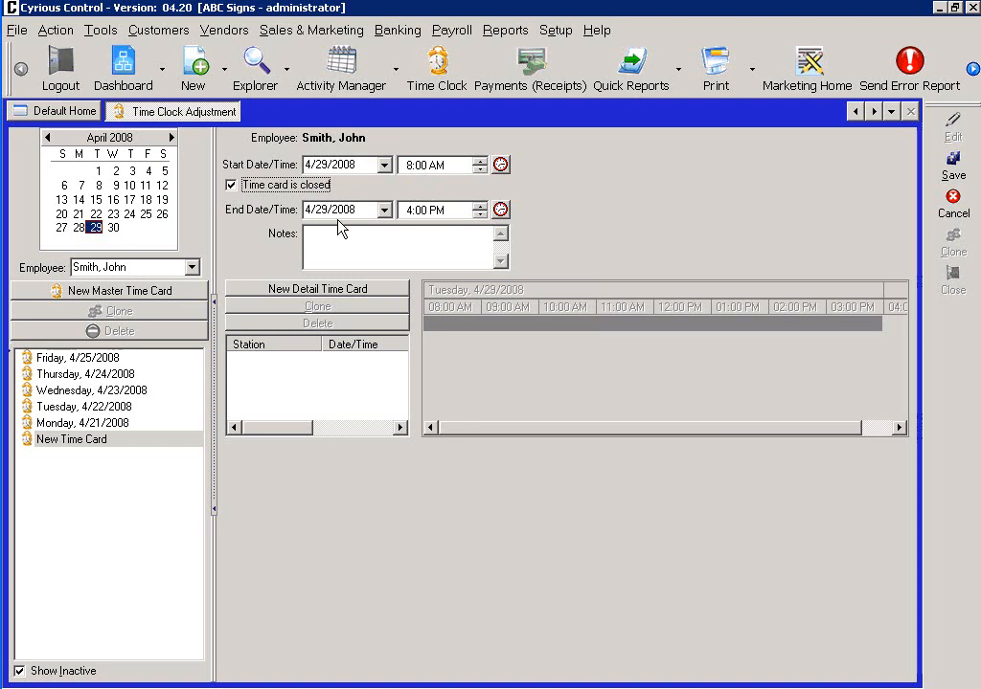
{"action": "left_click", "coordinate": [415, 215]}
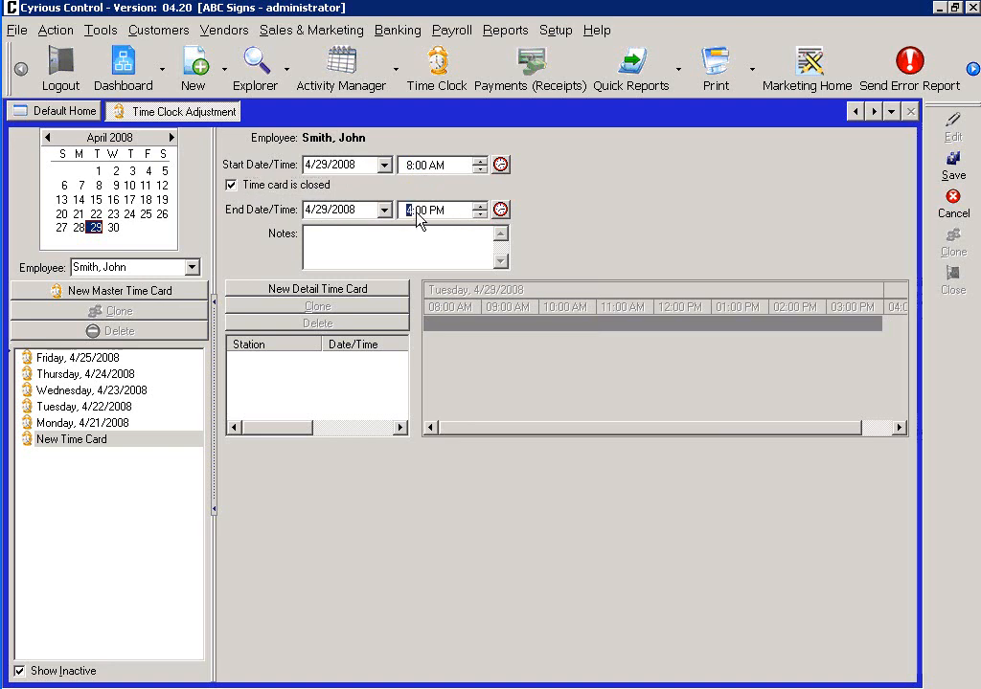
{"action": "type", "text": "5"}
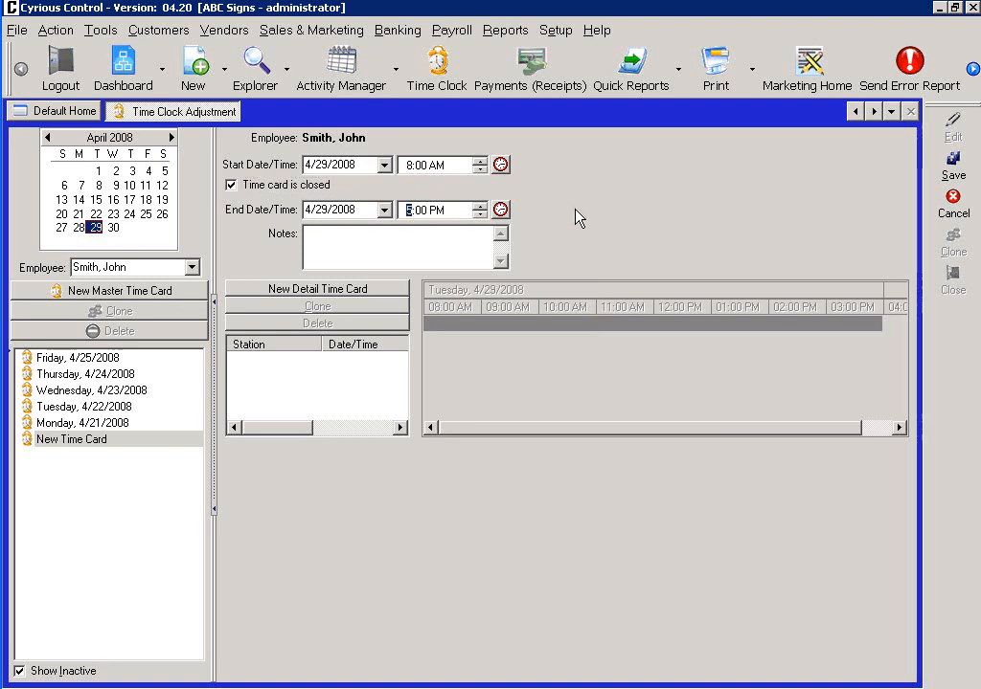
{"action": "key", "text": "Tab"}
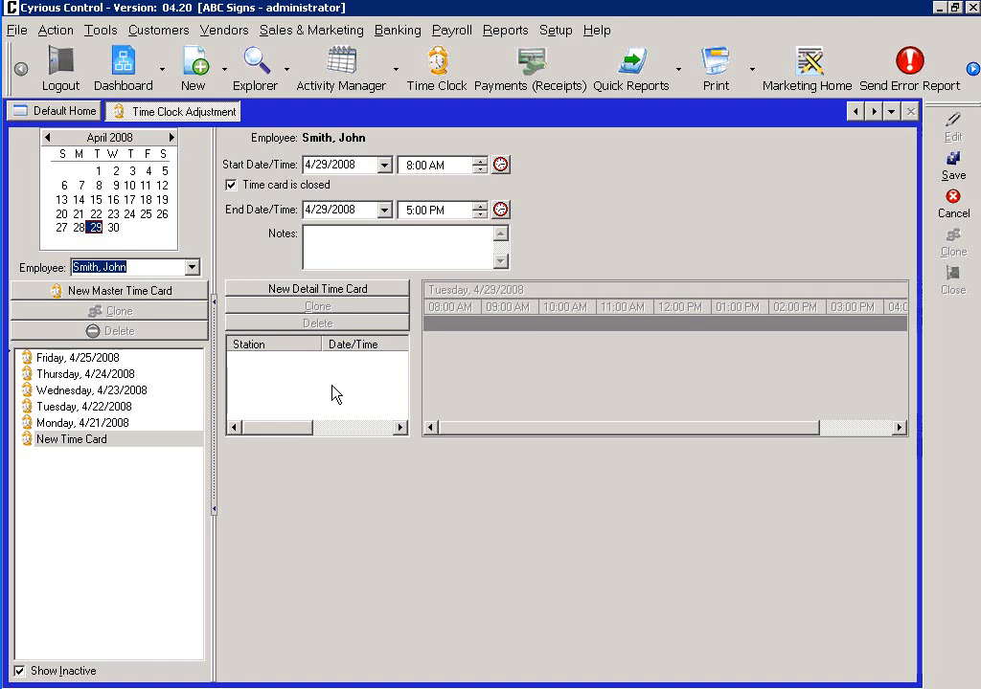
Add a detail time card with the status Lunch to the new master time card
{"action": "left_click", "coordinate": [337, 291]}
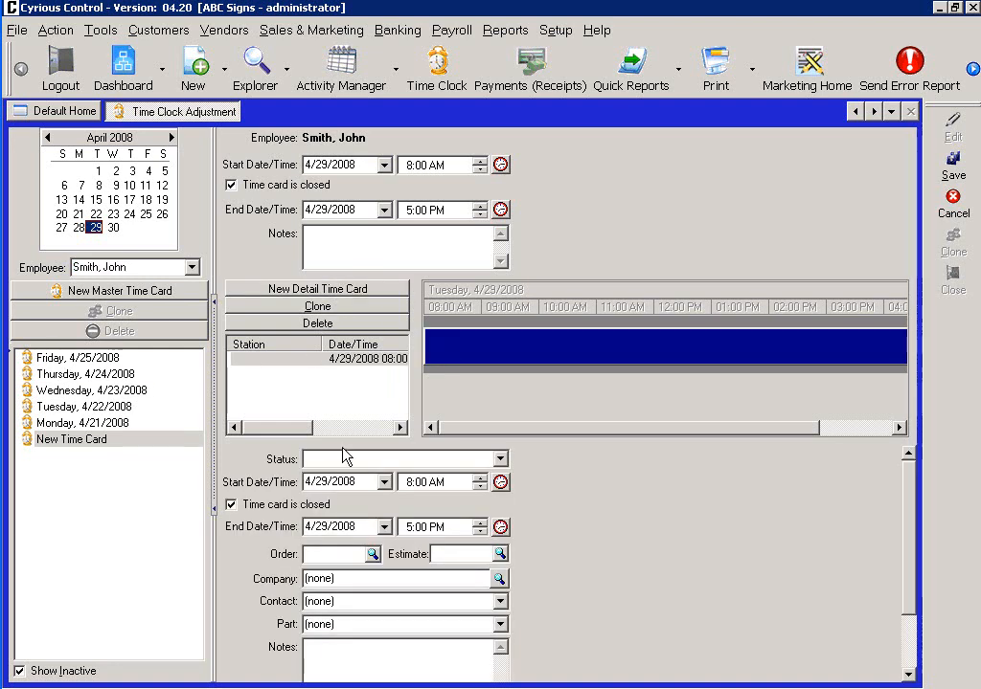
{"action": "left_click", "coordinate": [499, 459]}
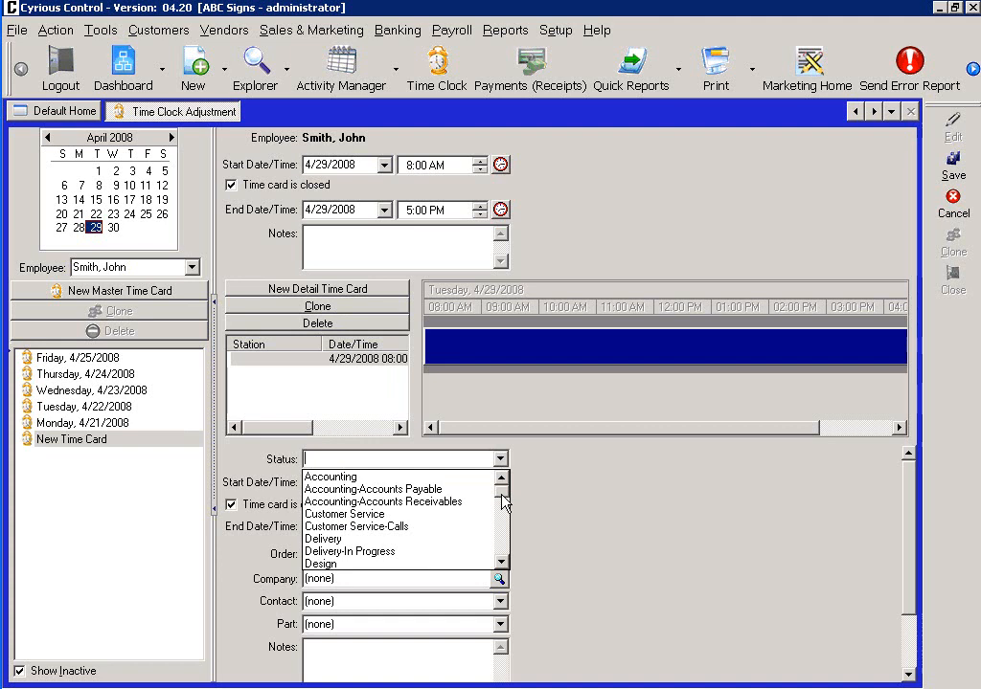
{"action": "mouse_move", "coordinate": [503, 502]}
{"action": "left_mouse_down"}
{"action": "mouse_move", "coordinate": [503, 539]}
{"action": "mouse_move", "coordinate": [502, 524]}
{"action": "left_mouse_up"}
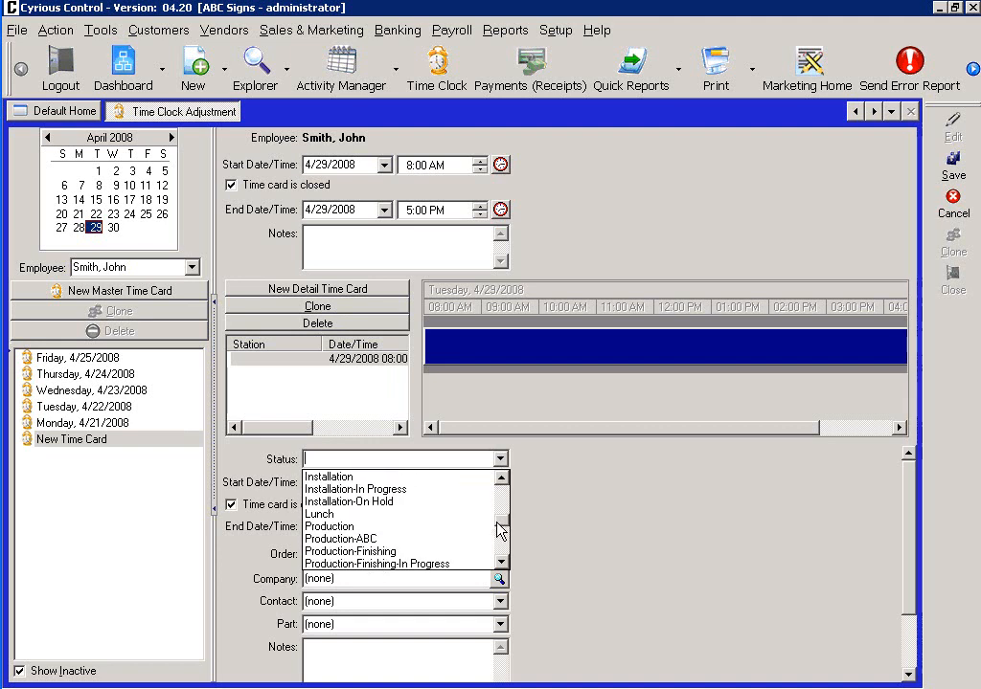
{"action": "left_click", "coordinate": [423, 522]}
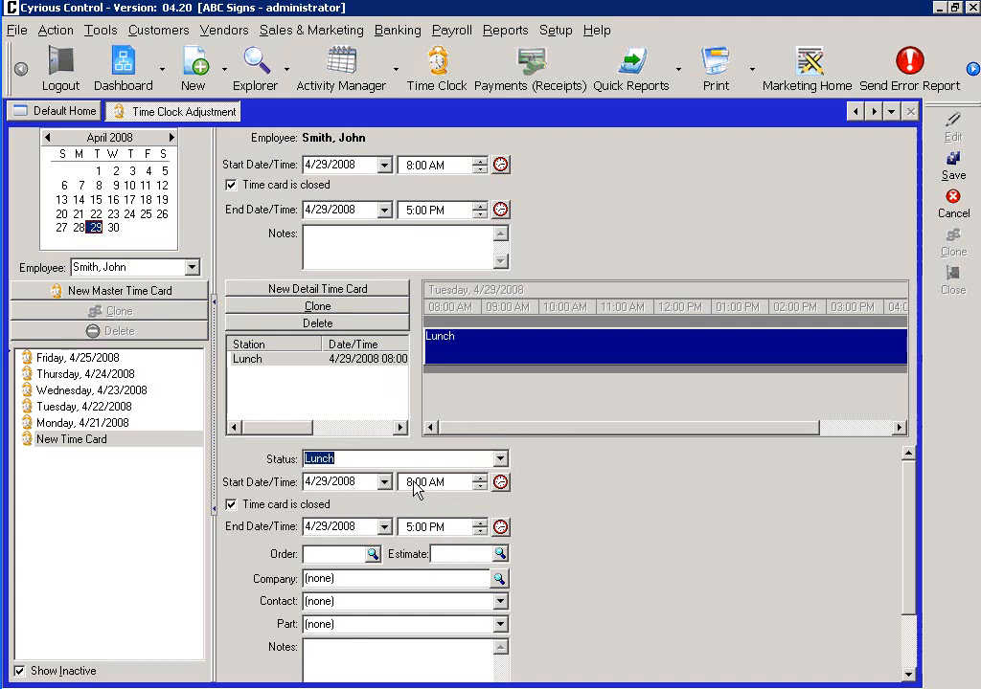
Set the Lunch entry to run from 12:00 PM to 1:00 PM and save the new time card
{"action": "left_click", "coordinate": [415, 487]}
{"action": "type", "text": "12"}
{"action": "key", "text": "Right"}
{"action": "left_click", "coordinate": [407, 528]}
{"action": "type", "text": "1"}
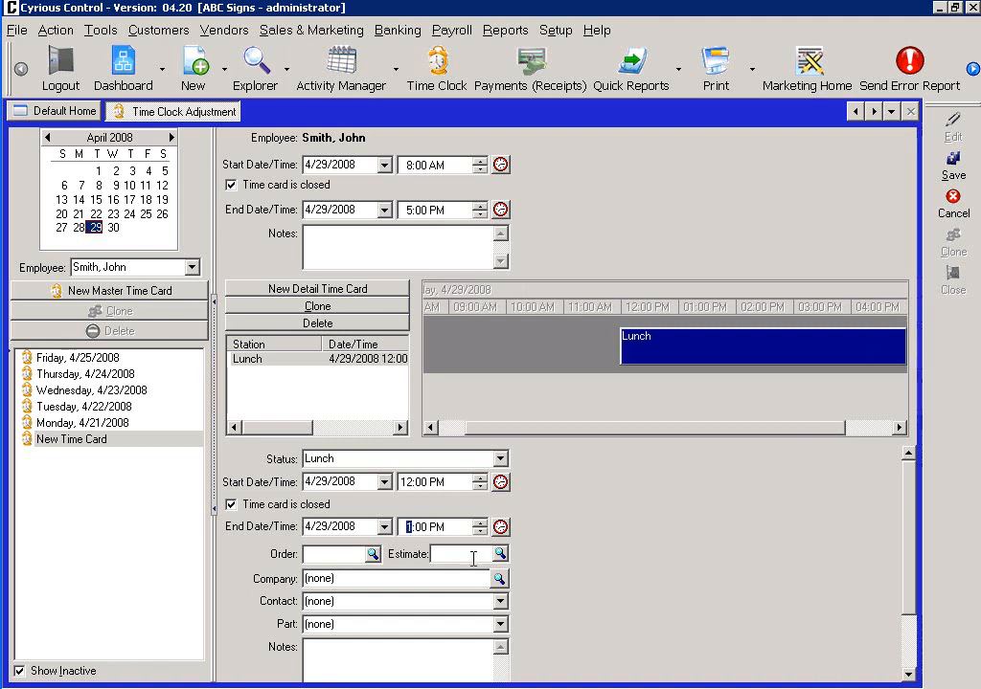
{"action": "key", "text": "Tab"}
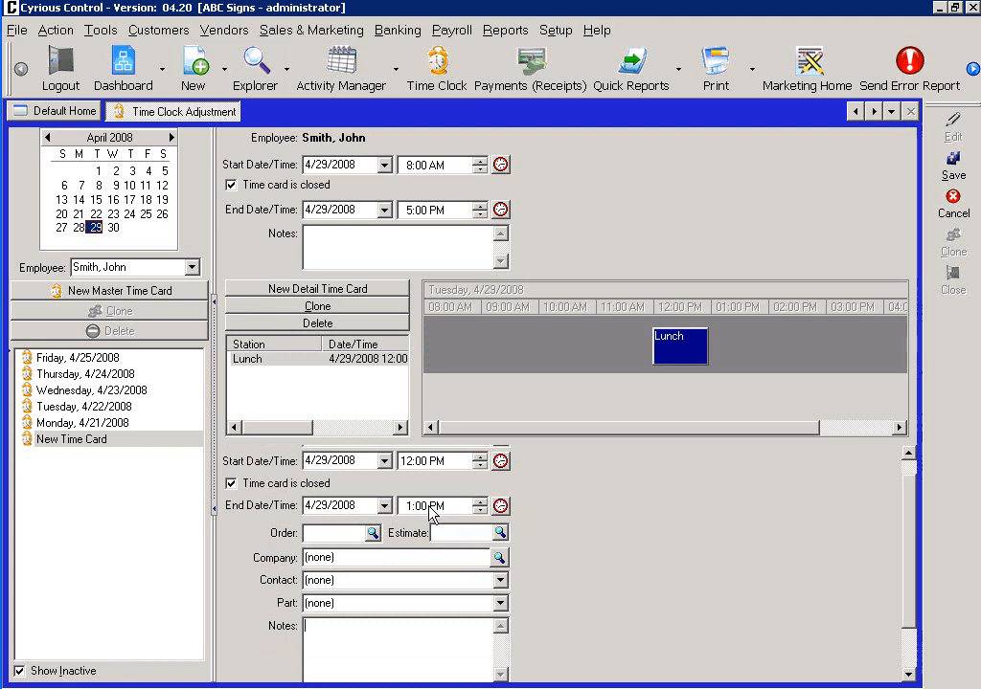
{"action": "left_click", "coordinate": [951, 168]}
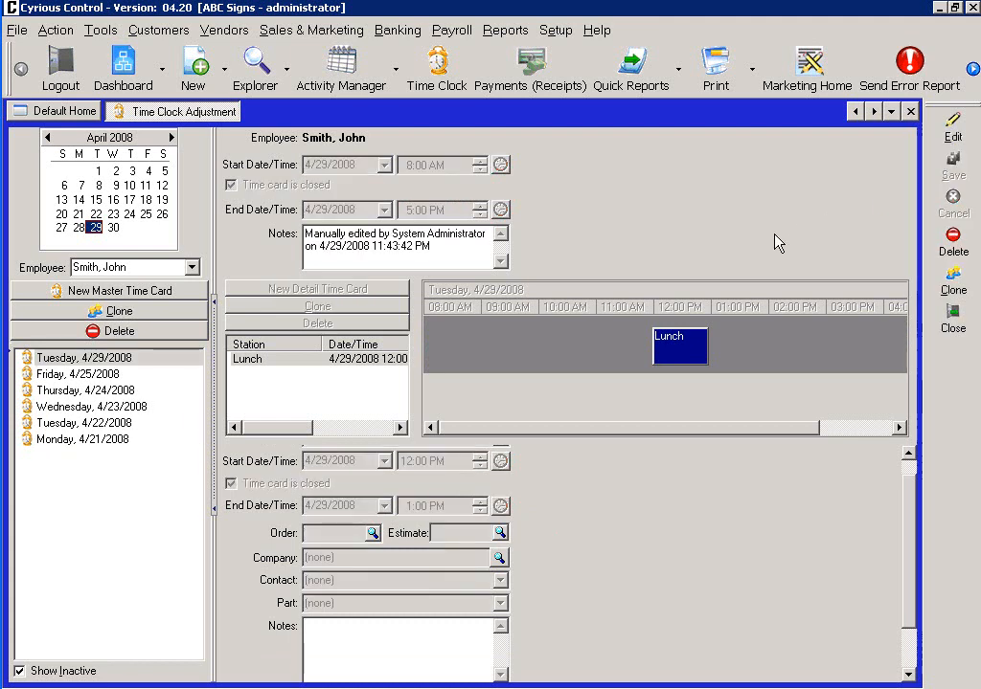